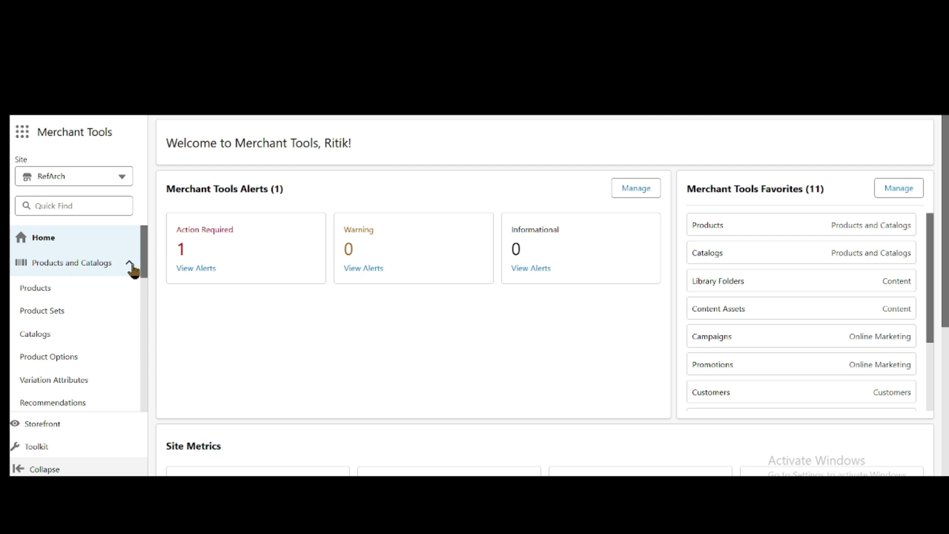
Open the Products list and select all the products shown on its first page
left_click(30, 293)
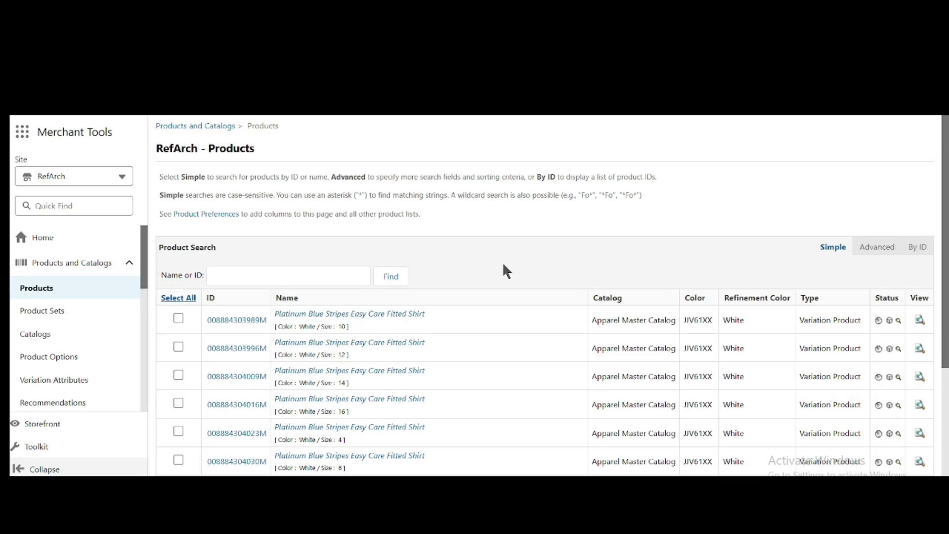
scroll(503, 266, "down", 1)
scroll(503, 265, "down", 2)
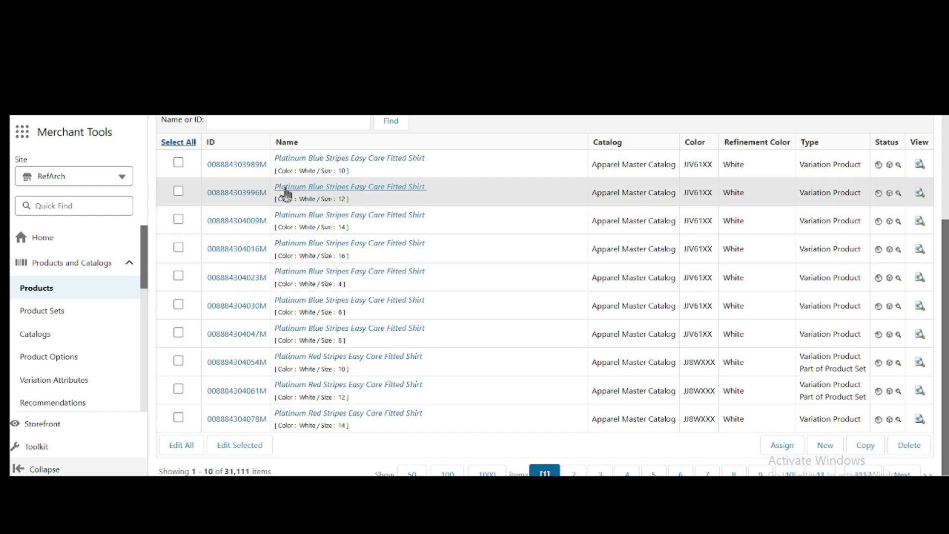
left_click(183, 146)
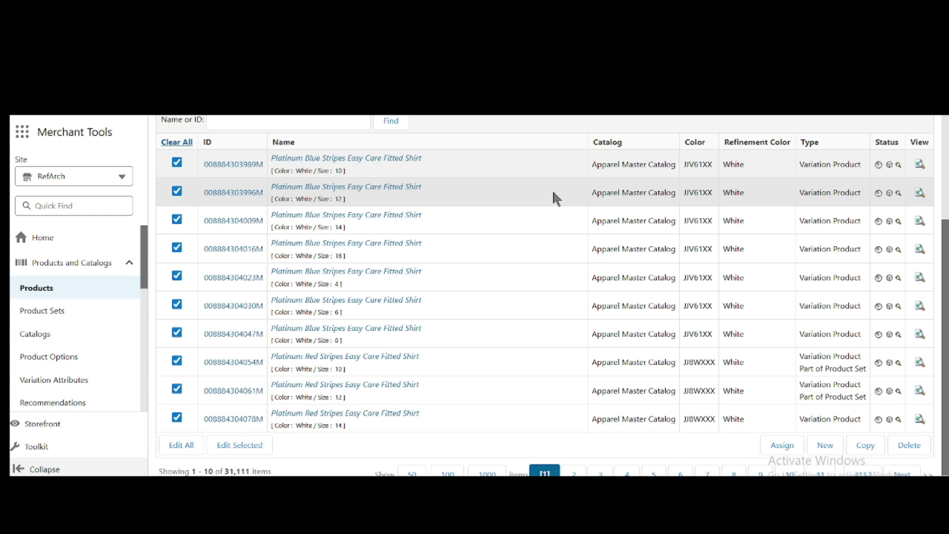
Start bulk editing all products with Update/Delete Product Attributes as the processing action
scroll(552, 193, "up", 2)
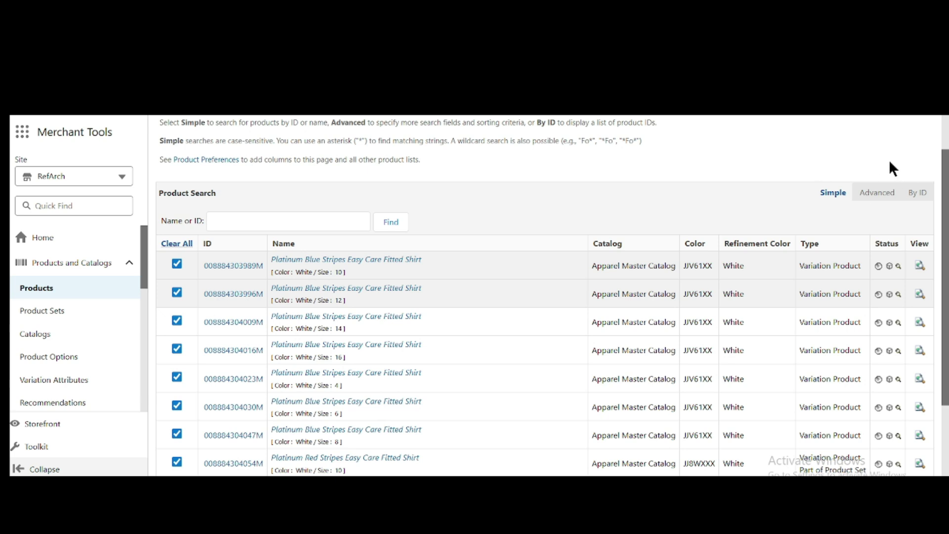
scroll(710, 188, "down", 2)
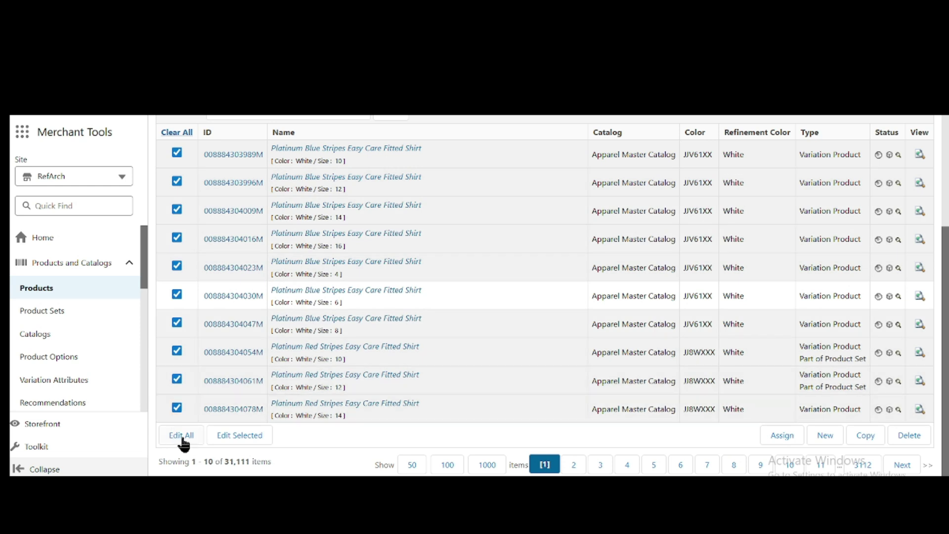
left_click(183, 439)
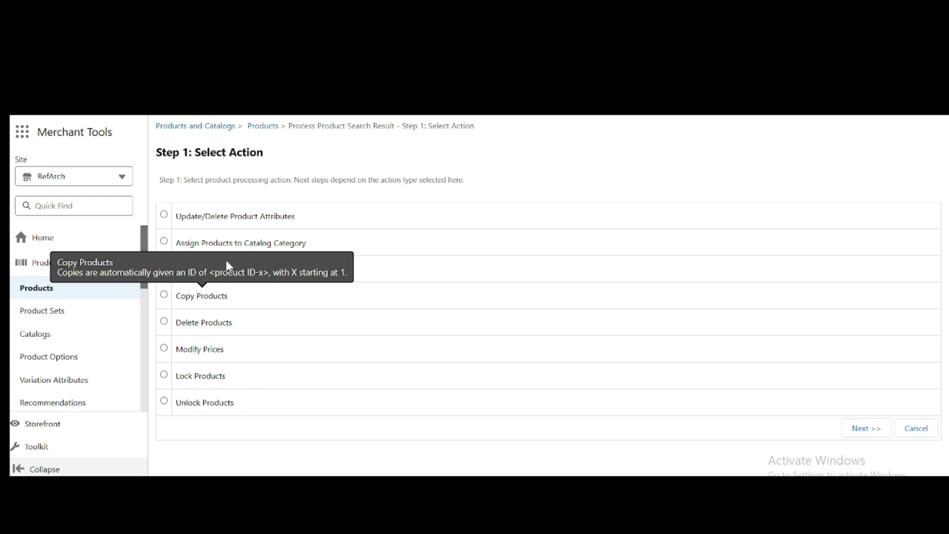
left_click(164, 214)
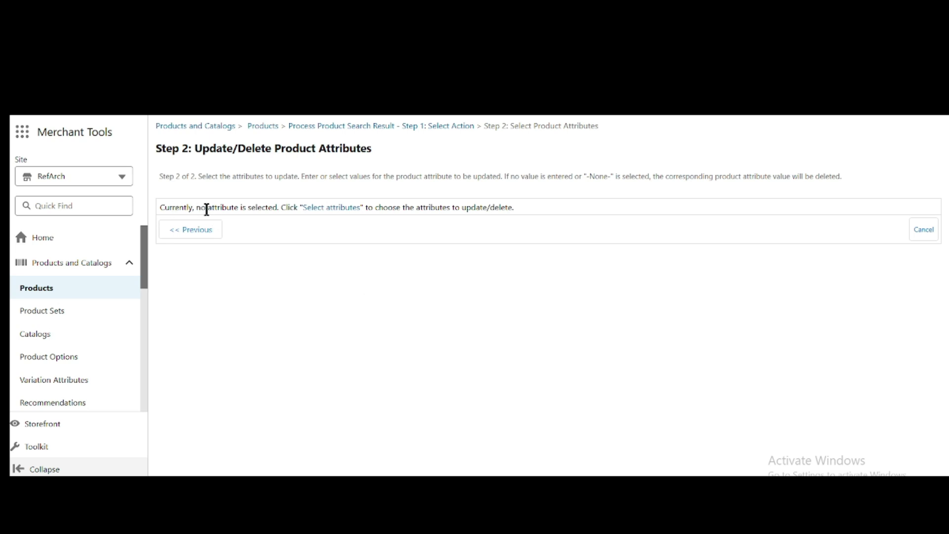
Add the ah1text attribute to the bulk update and set its value to "Test test"
left_click(330, 209)
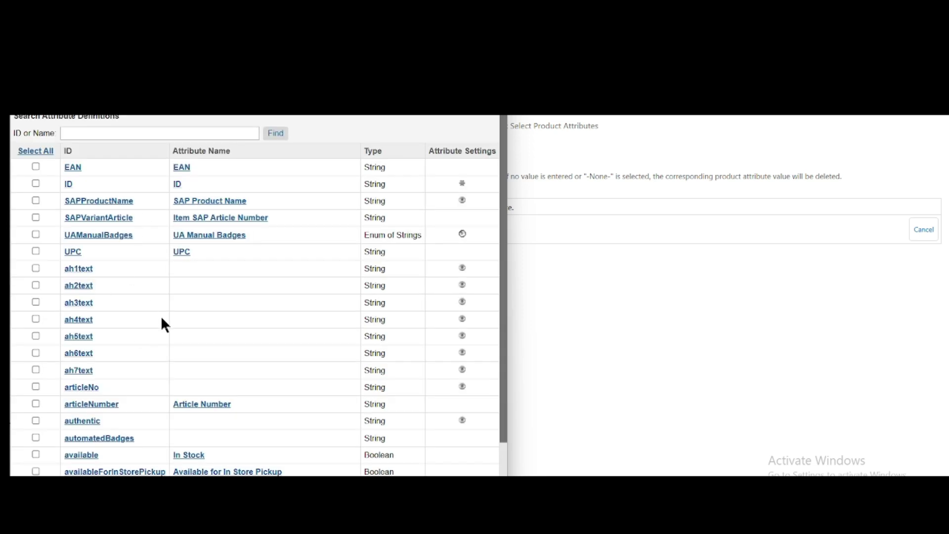
scroll(162, 319, "down", 1)
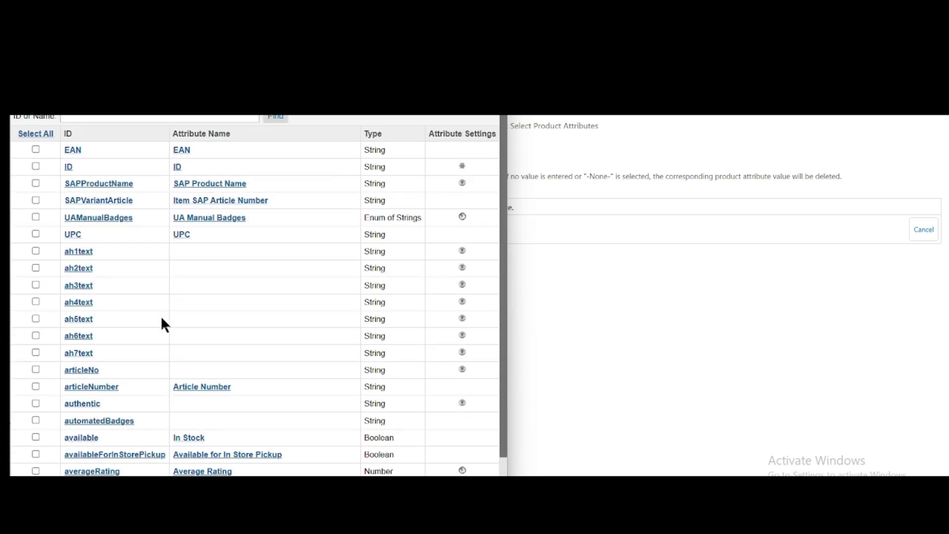
scroll(162, 320, "up", 1)
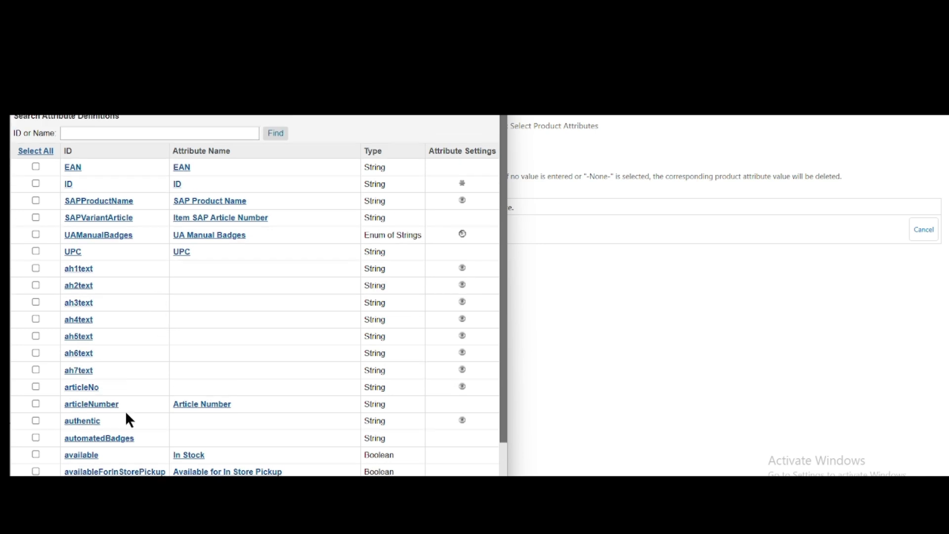
left_click(80, 270)
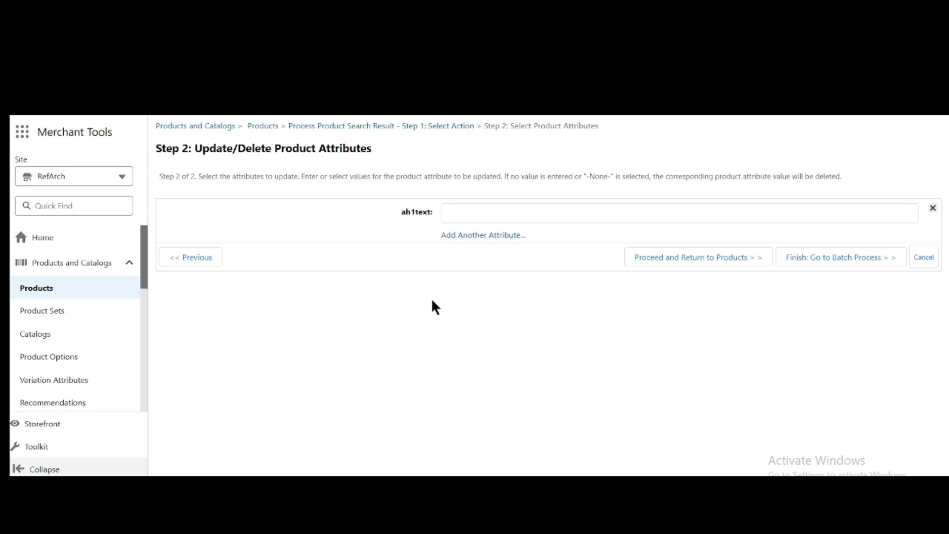
left_click(541, 212)
type("Test test")
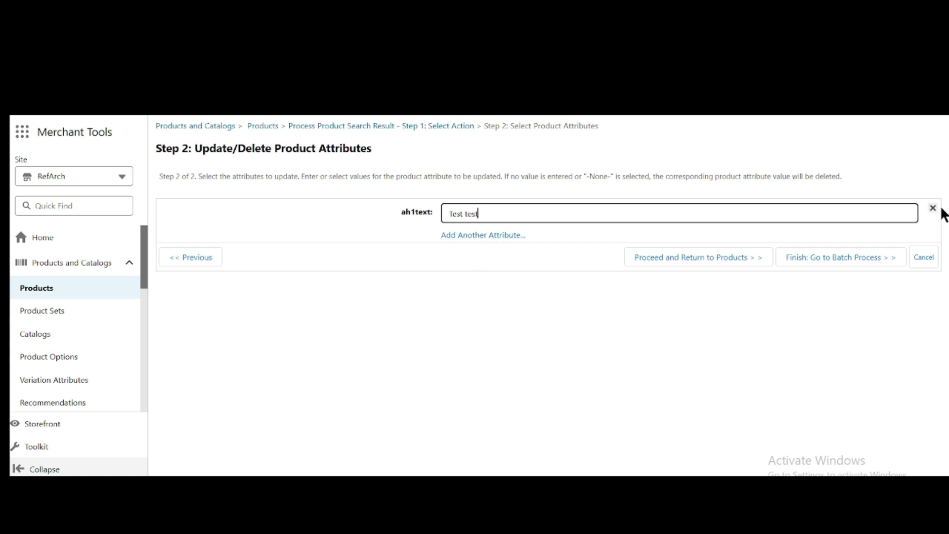
Search the attribute definitions for "desc" and add the shortDescription attribute to the bulk update
left_click(474, 237)
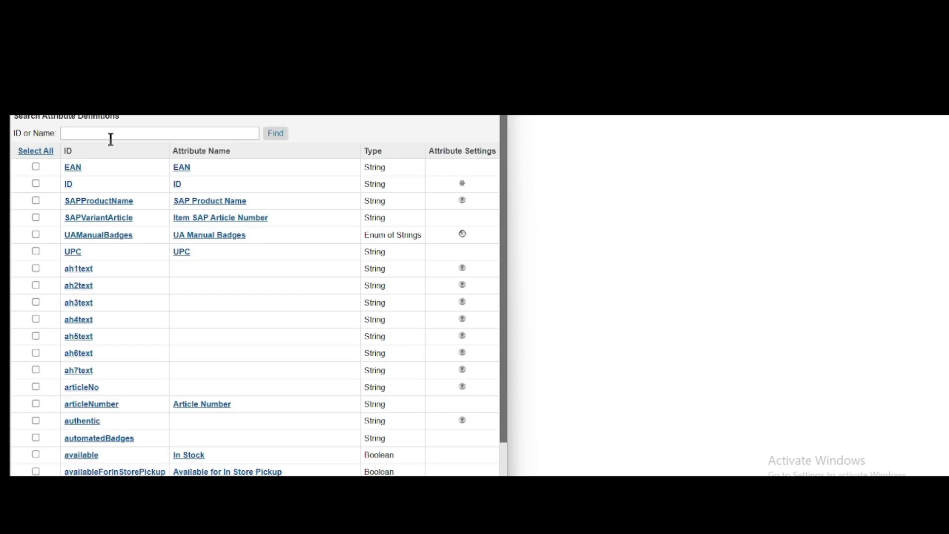
left_click(110, 137)
type("desc")
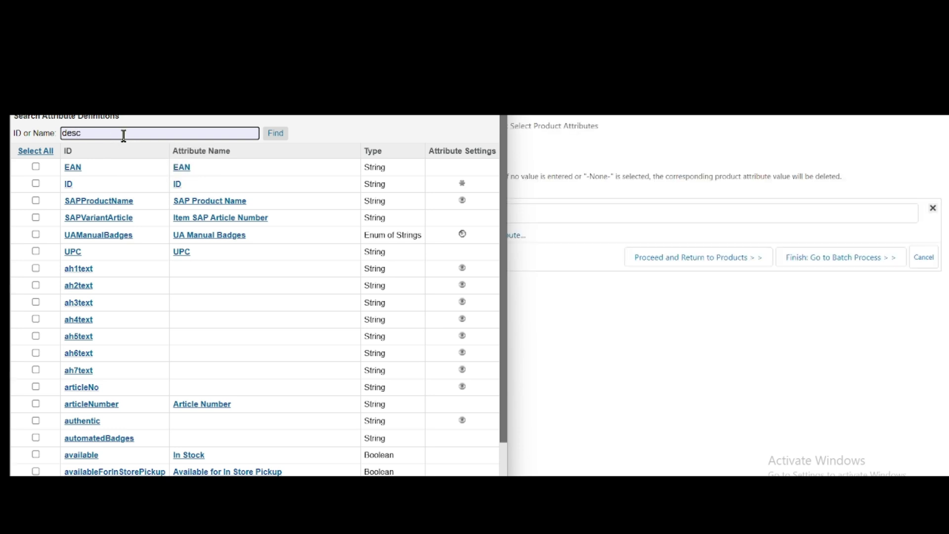
key("Return")
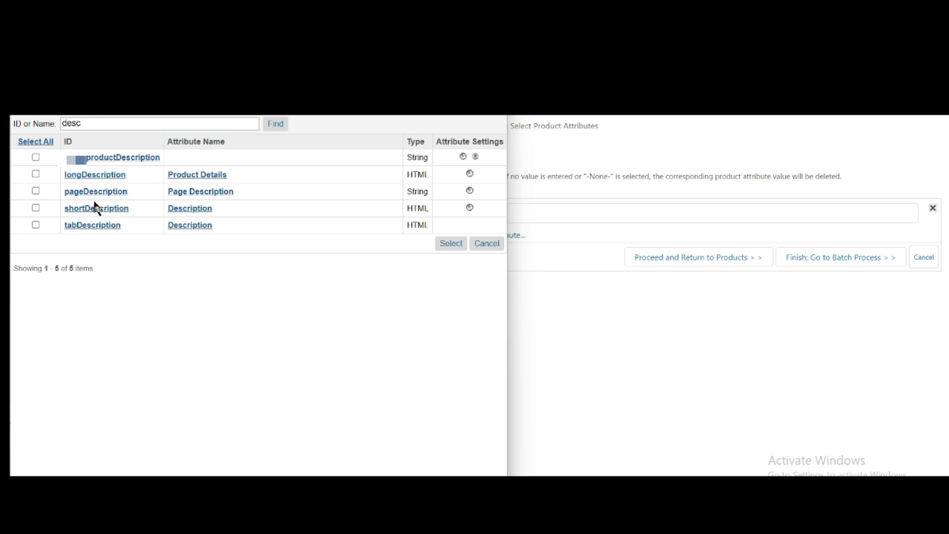
left_click(92, 212)
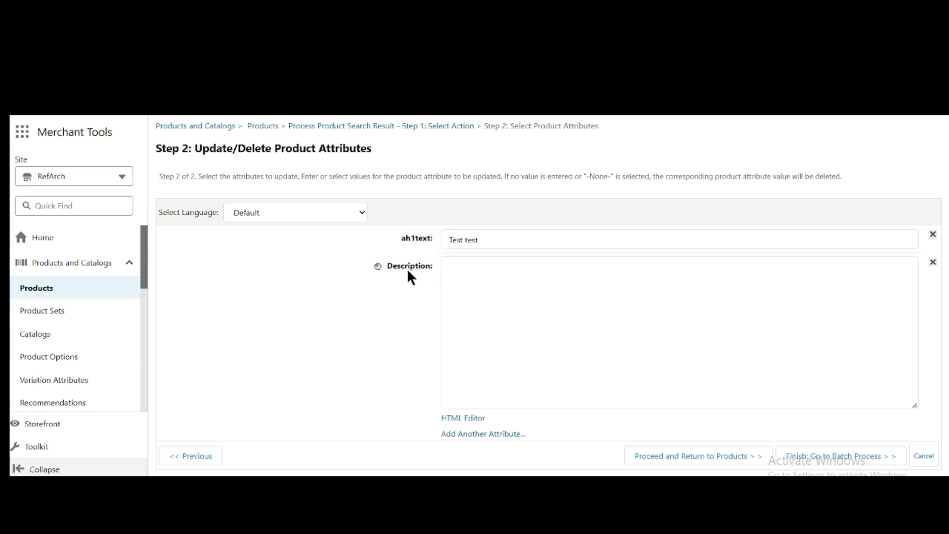
mouse_move(378, 270)
left_click(362, 216)
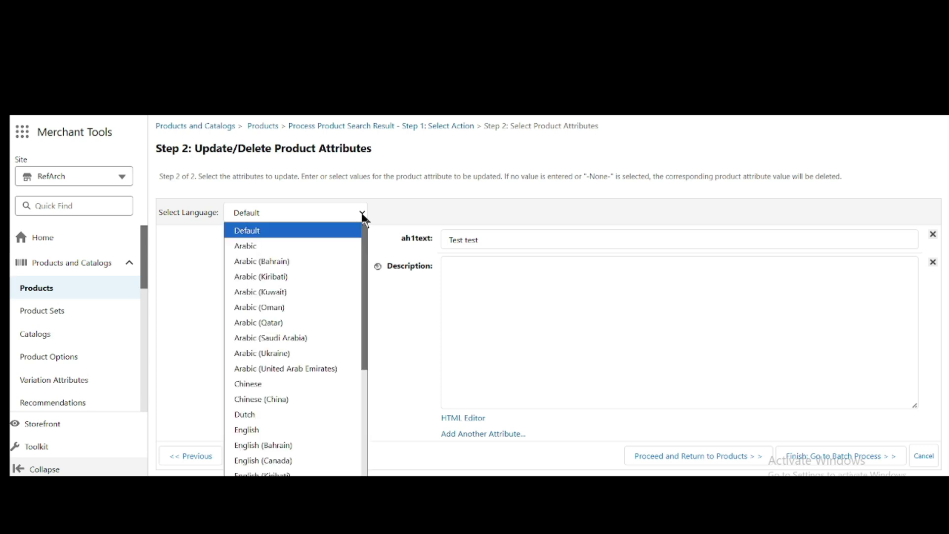
scroll(304, 411, "down", 1)
scroll(303, 412, "down", 1)
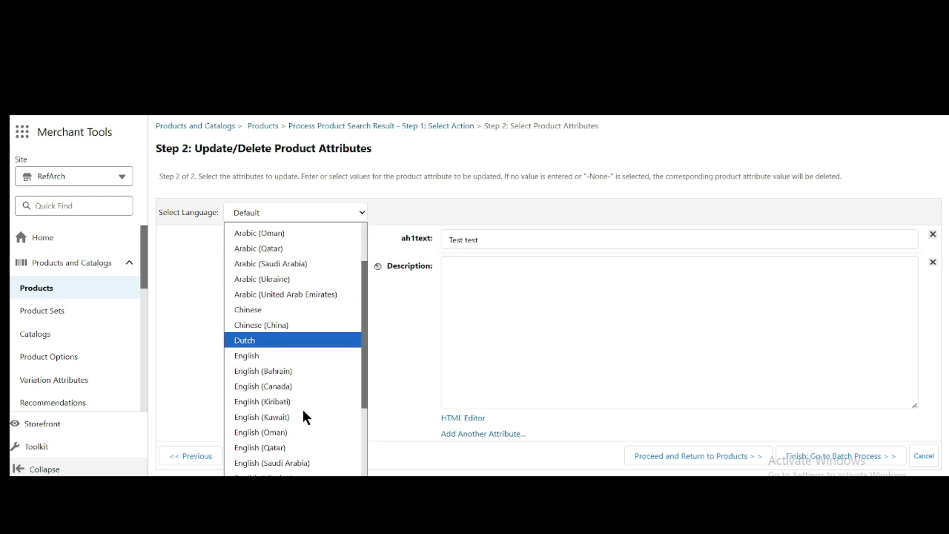
scroll(304, 415, "down", 4)
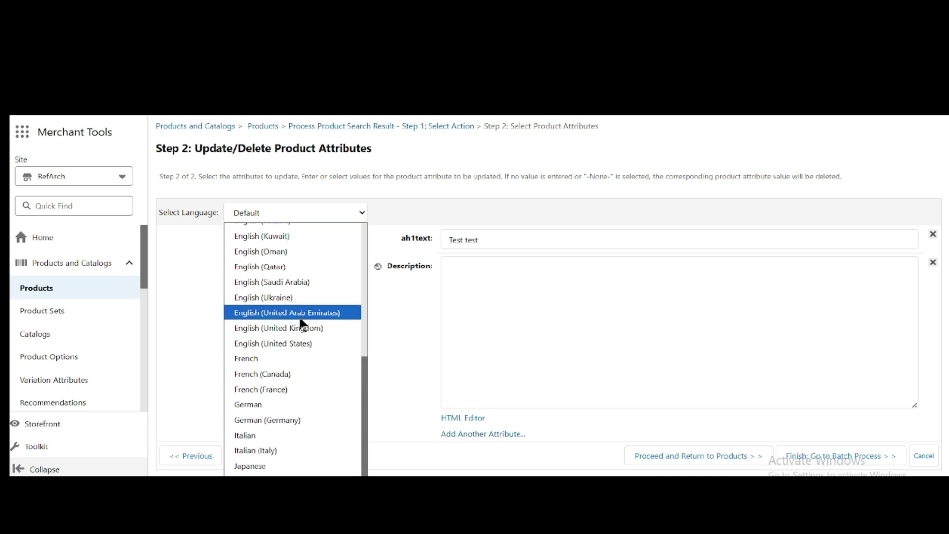
left_click(393, 324)
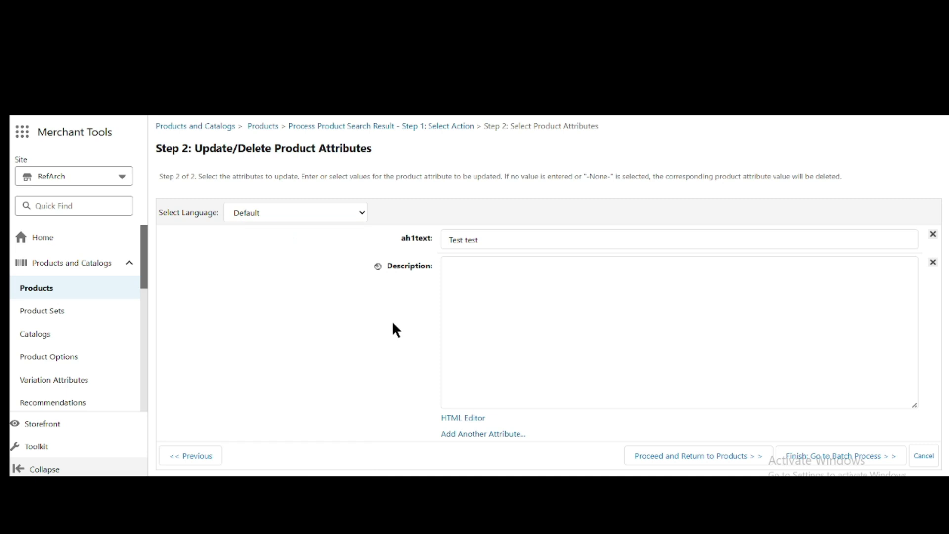
Enter "Test Test Default" as the Description for the Default language
left_click(487, 305)
type("Te")
key("BackSpace")
type("est Test")
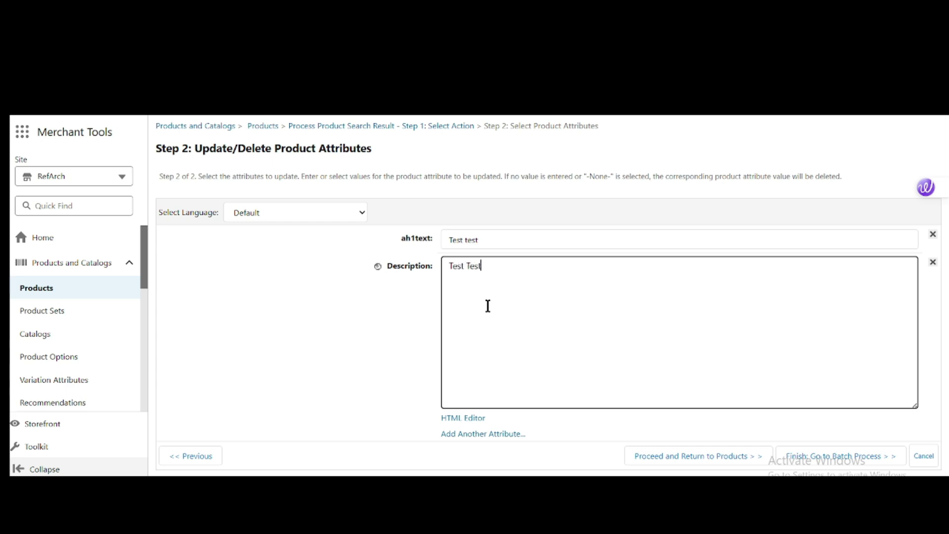
type(" Default")
Switch the attribute language to English (United States) and enter "Test test US" as its Description
left_click(339, 220)
scroll(308, 328, "down", 2)
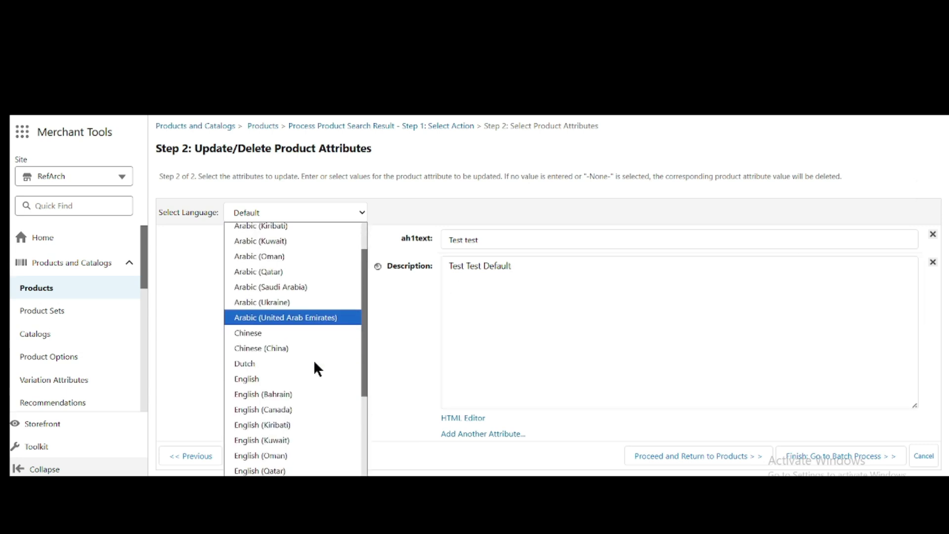
scroll(286, 373, "down", 3)
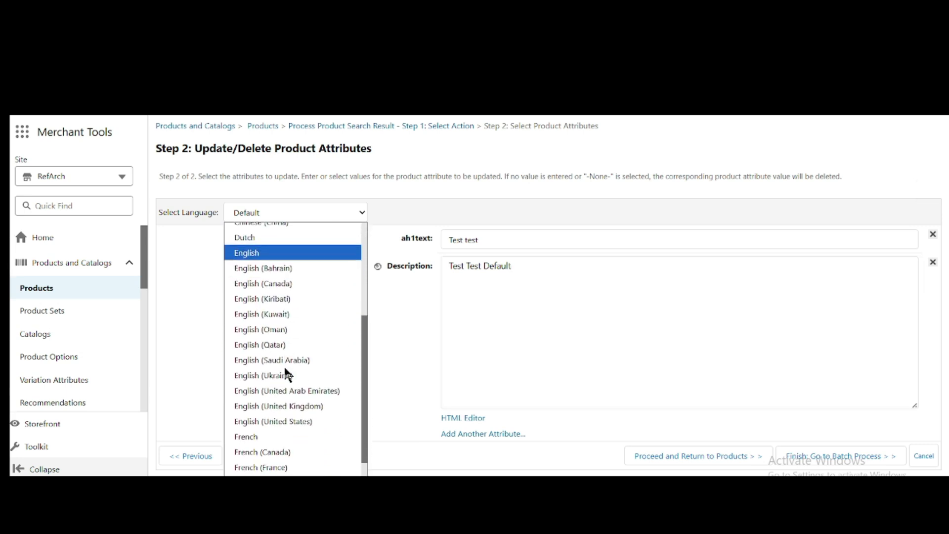
left_click(287, 419)
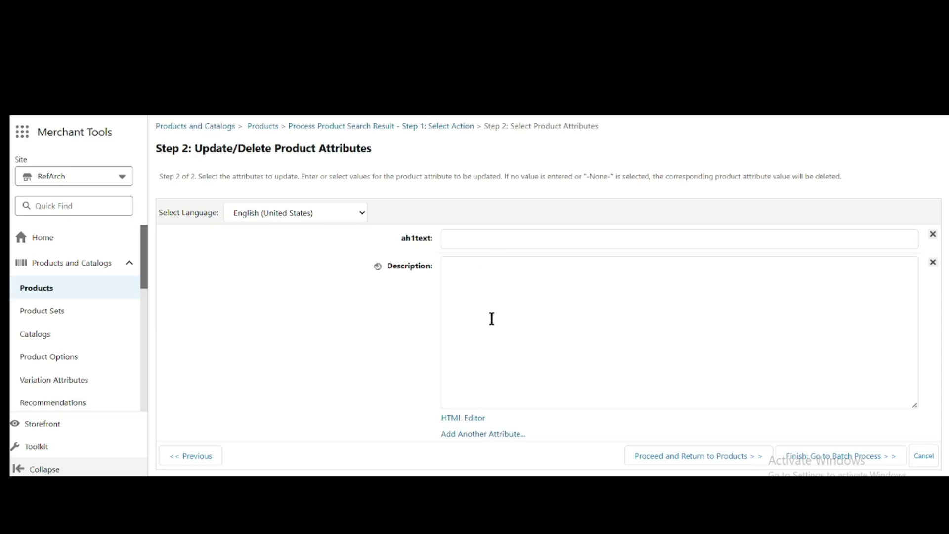
left_click(492, 319)
type("Test test US")
left_click(409, 332)
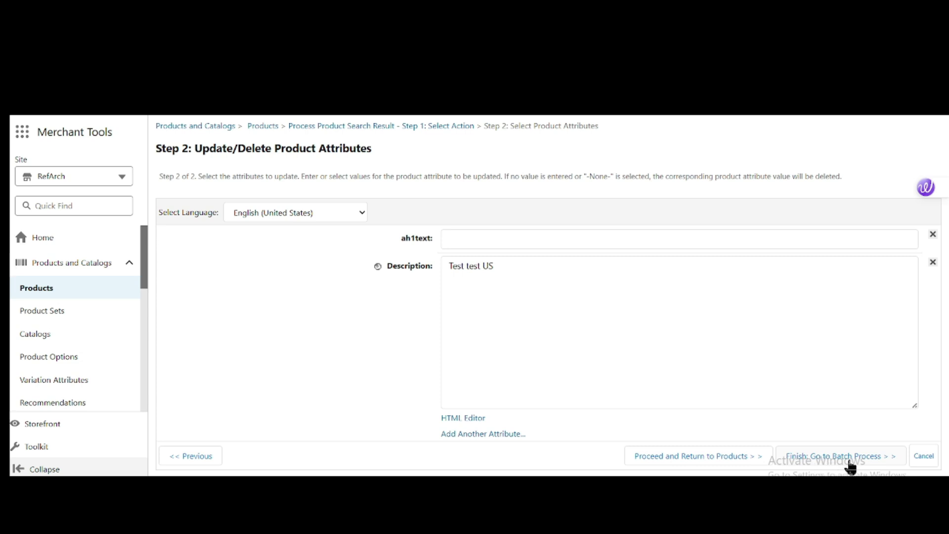
Finish the attribute update by sending it to batch processing, and refresh the batch process status
left_click(850, 466)
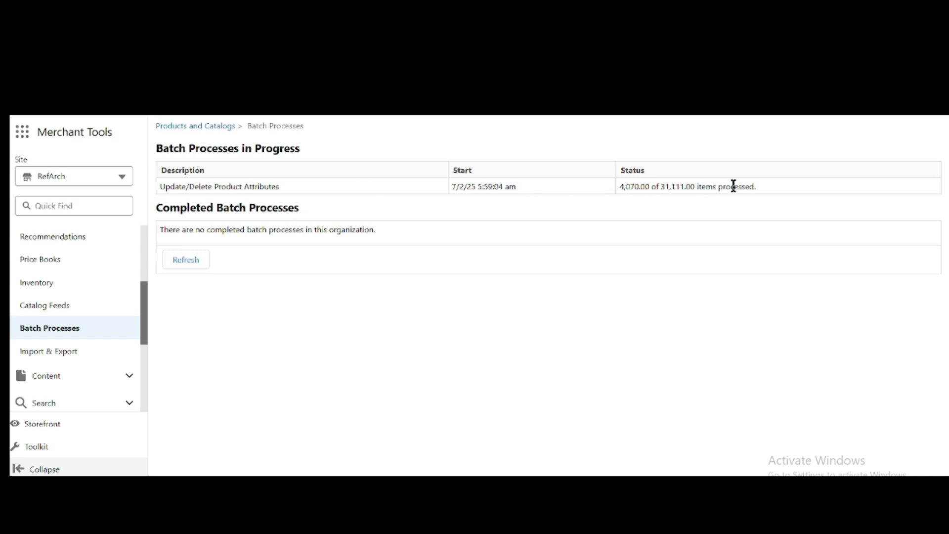
left_click(194, 261)
scroll(53, 282, "up", 3)
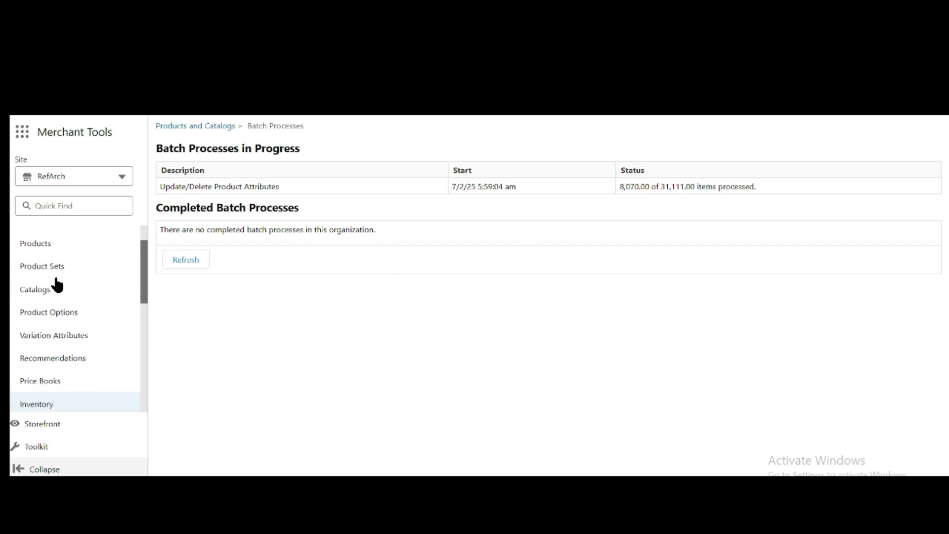